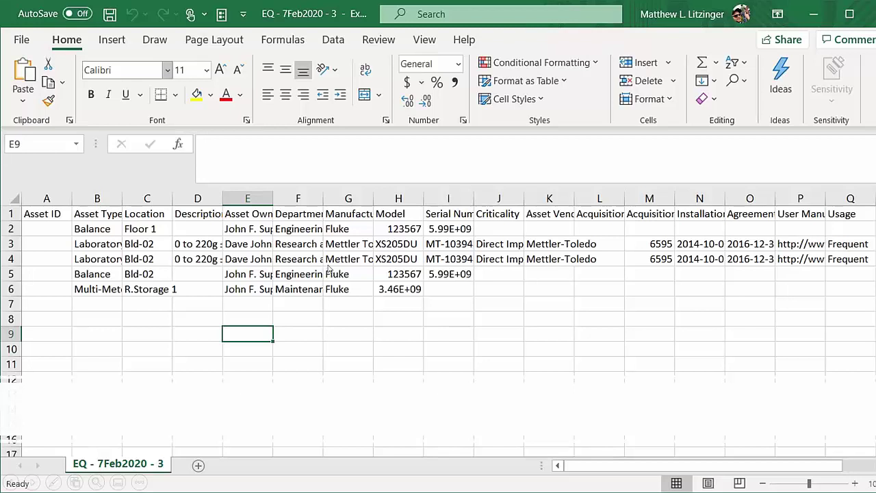
# Step: Advance the slide show to the closing Blue Mountain contact slide and bring up the window switcher
pyautogui.hotkey('alt', 'Tab')
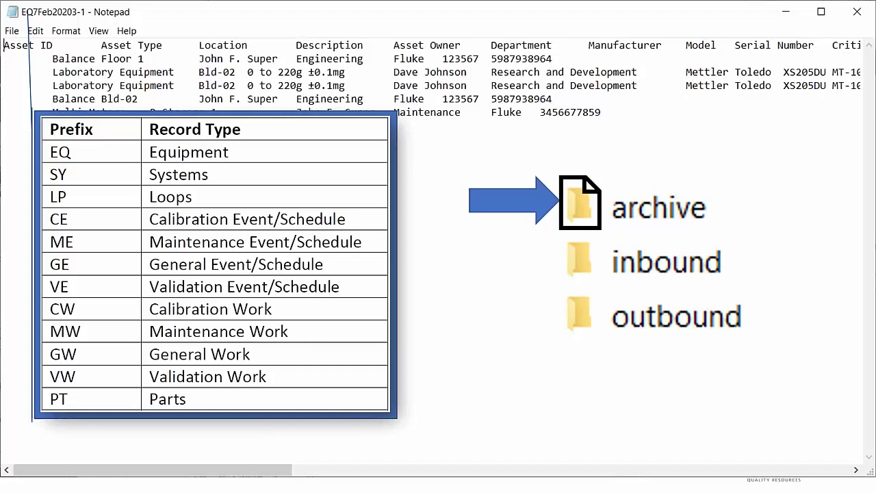
pyautogui.click(505, 315)
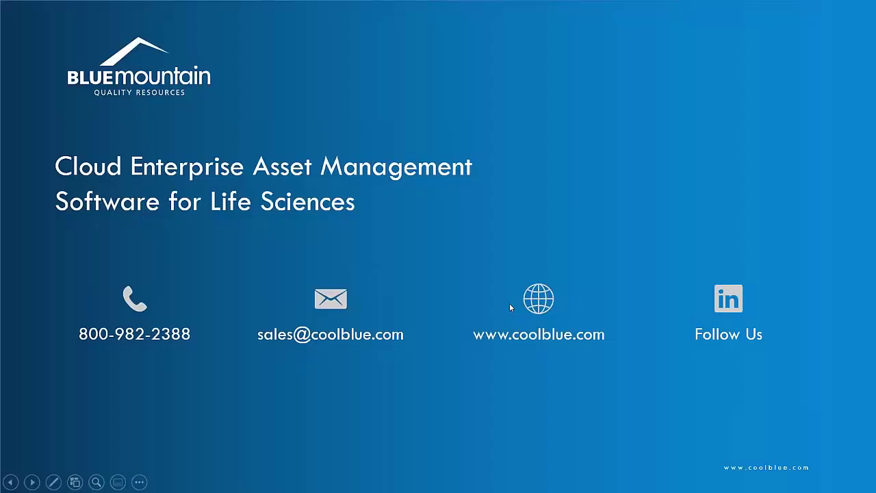
pyautogui.hotkey('alt', 'Tab')
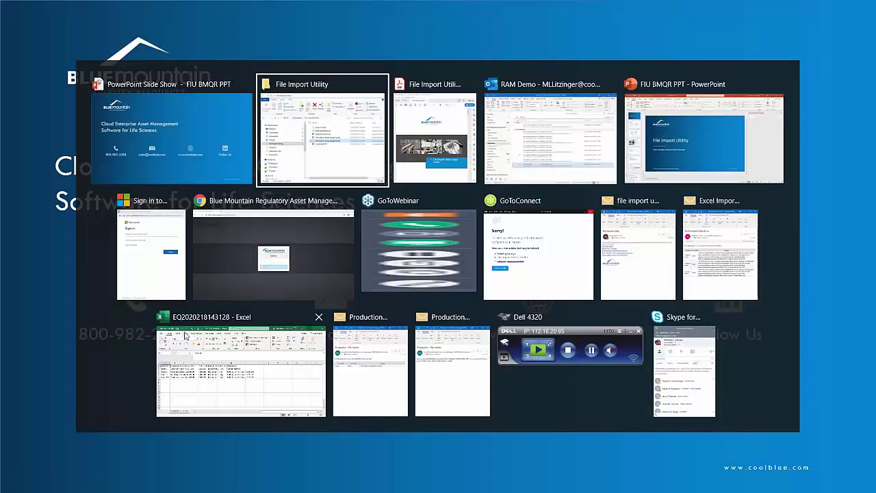
# Step: Switch to the RAM Chrome window and sign in with the corporate account e-mail and password
pyautogui.click(330, 254)
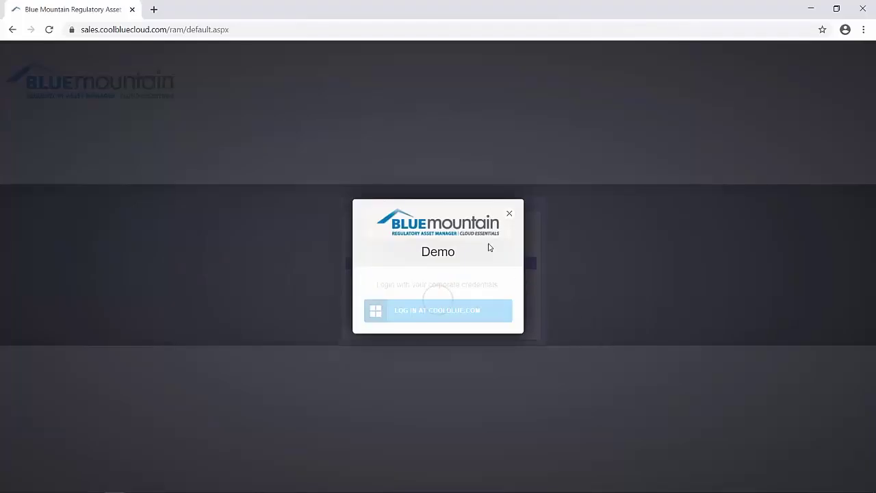
pyautogui.write('m')
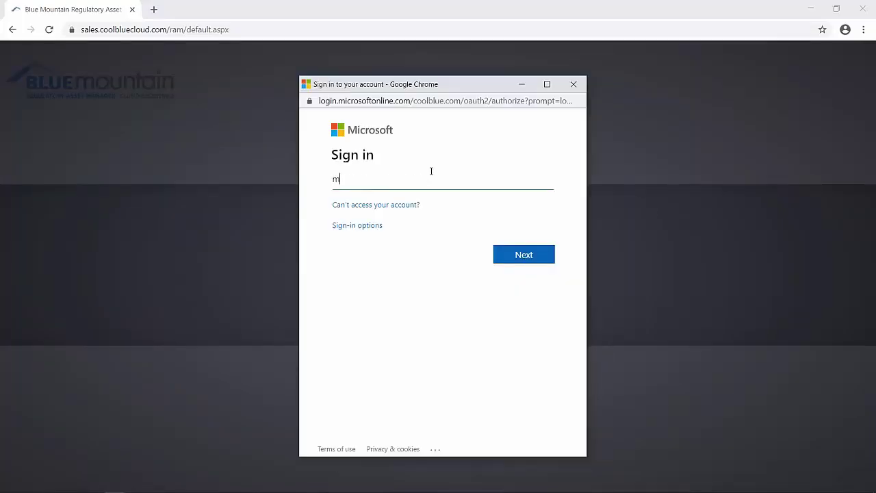
pyautogui.press('Tab')
pyautogui.press('Tab')
pyautogui.press('Tab')
pyautogui.press('Return')
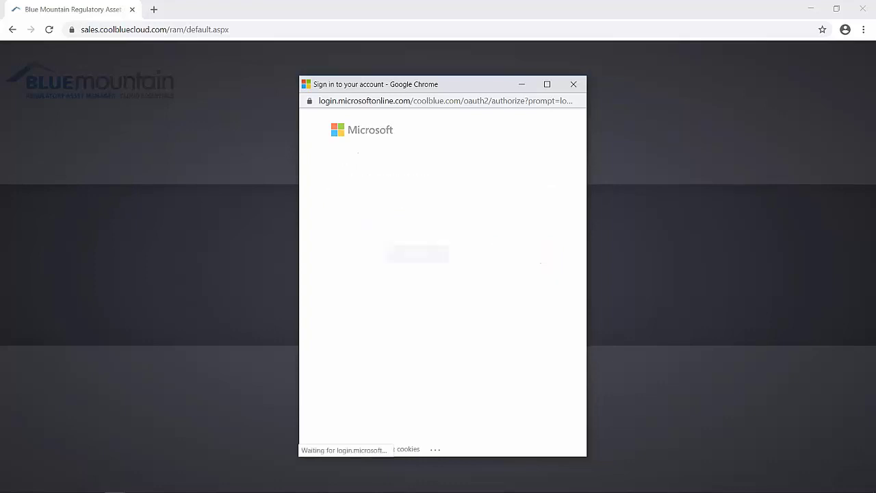
pyautogui.write('•••••••••••••')
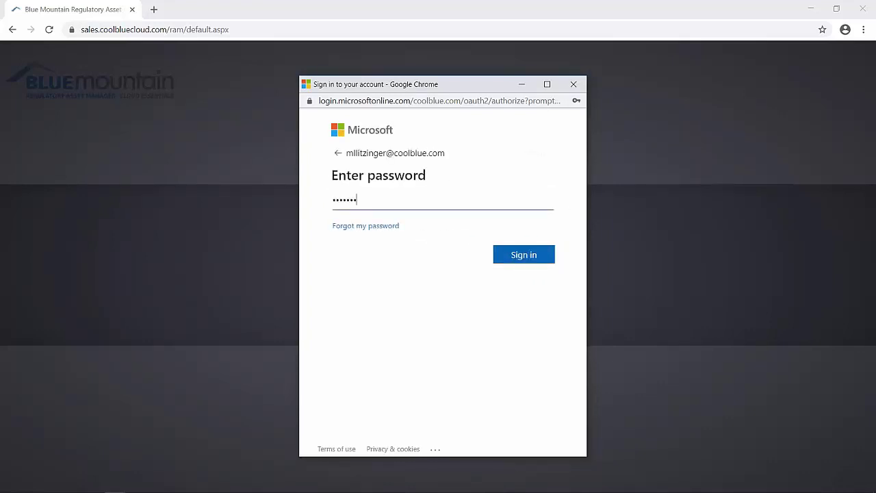
pyautogui.write('•••')
pyautogui.press('Return')
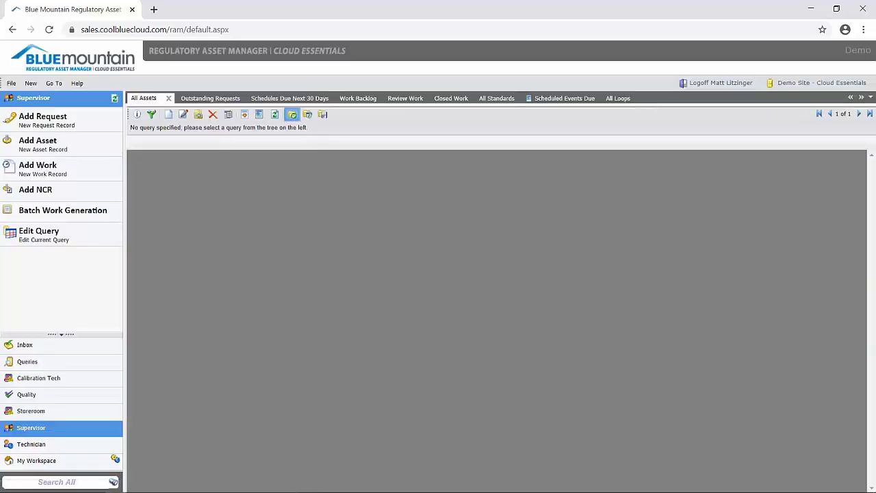
# Step: Load the 197-item All Assets grid, then switch to the saved Queries tree
pyautogui.click(141, 103)
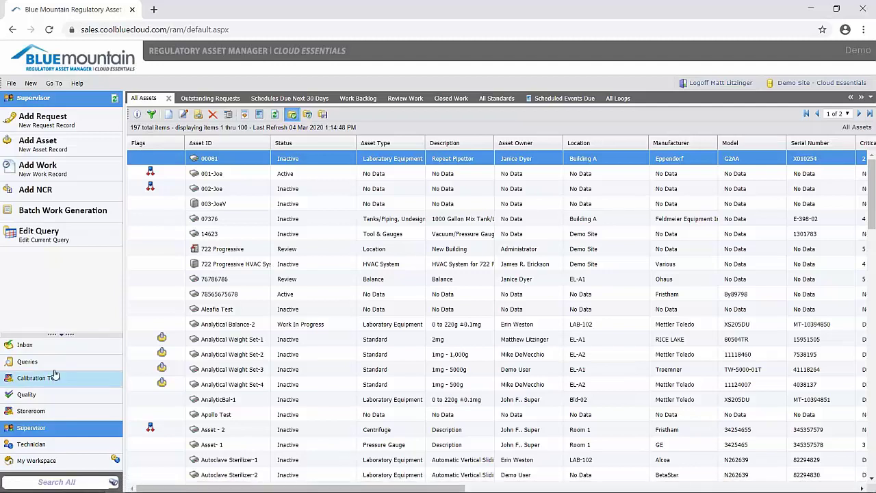
pyautogui.click(90, 357)
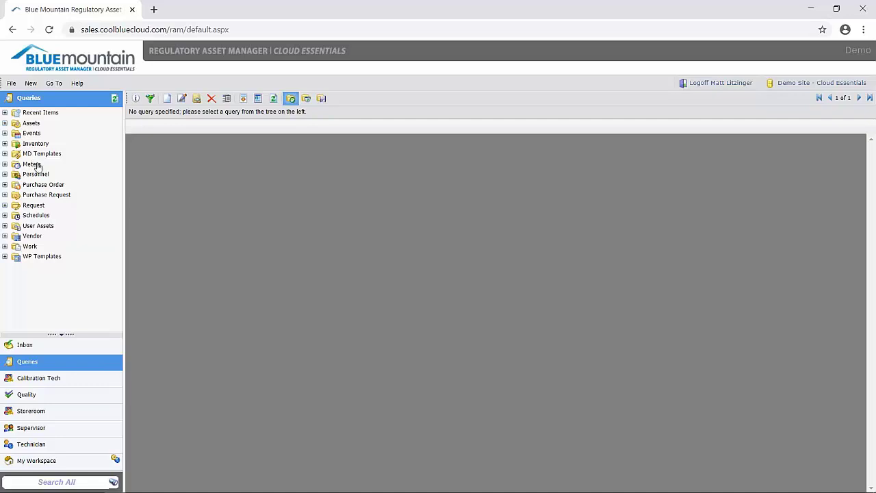
# Step: Expand Assets > Equipment and run File Import Utility - Equipment Query, which returns 0 items
pyautogui.click(4, 123)
pyautogui.click(16, 144)
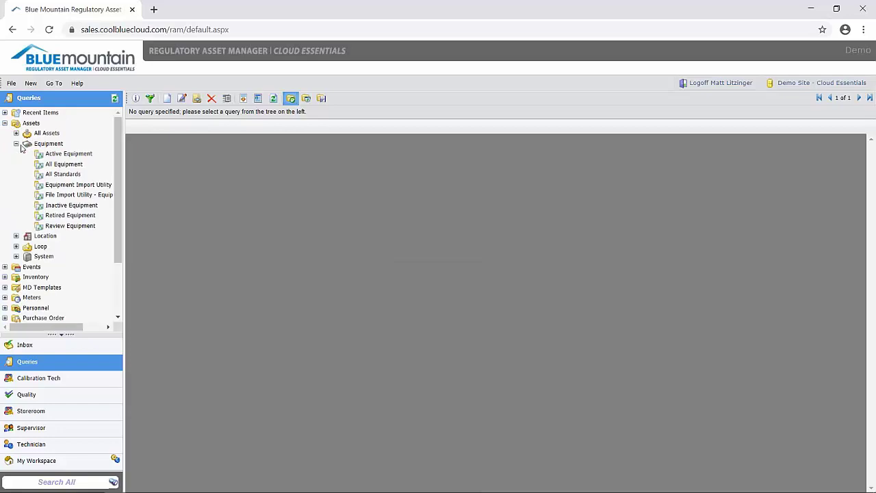
pyautogui.moveTo(125, 175); pyautogui.dragTo(161, 178)
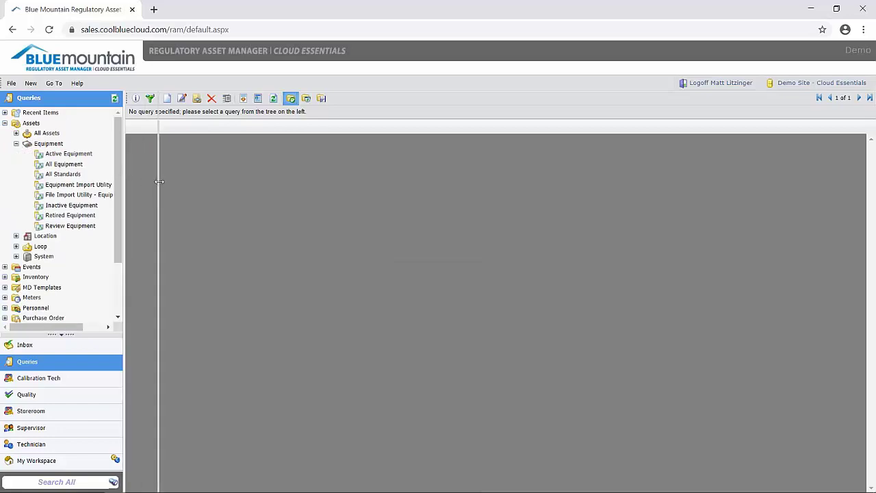
pyautogui.click(87, 195)
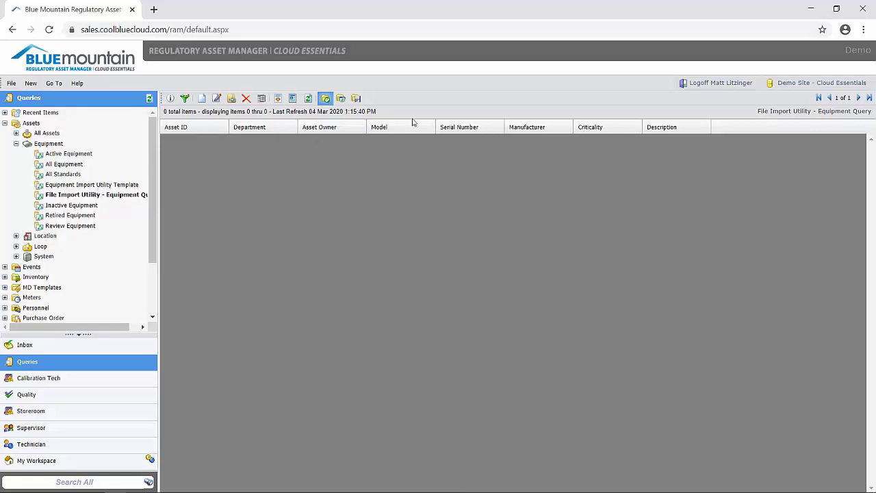
pyautogui.click(278, 99)
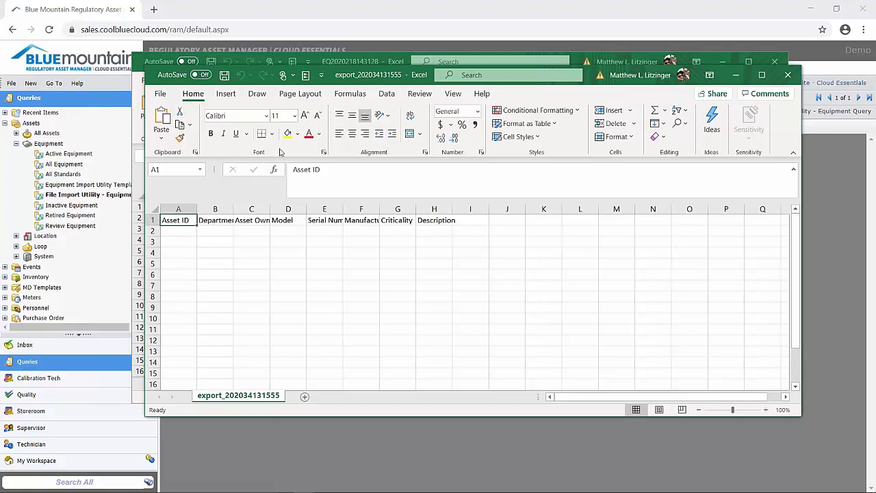
pyautogui.moveTo(355, 77); pyautogui.dragTo(237, 51)
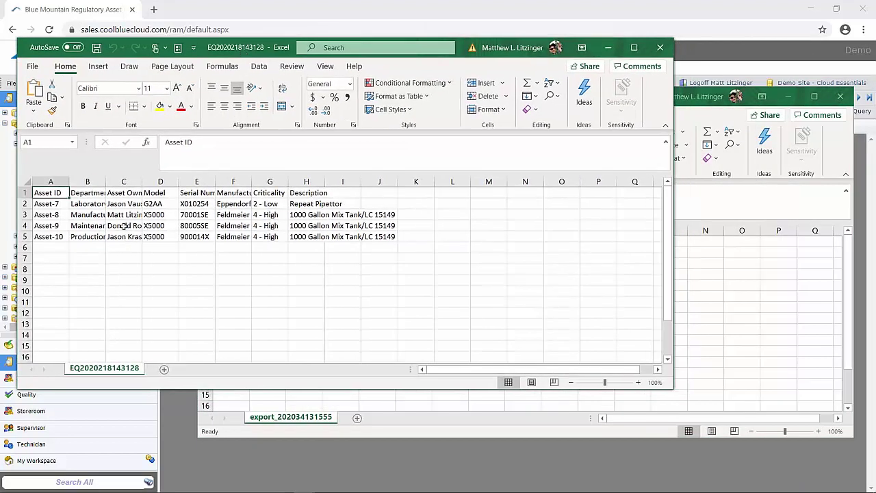
pyautogui.click(697, 290)
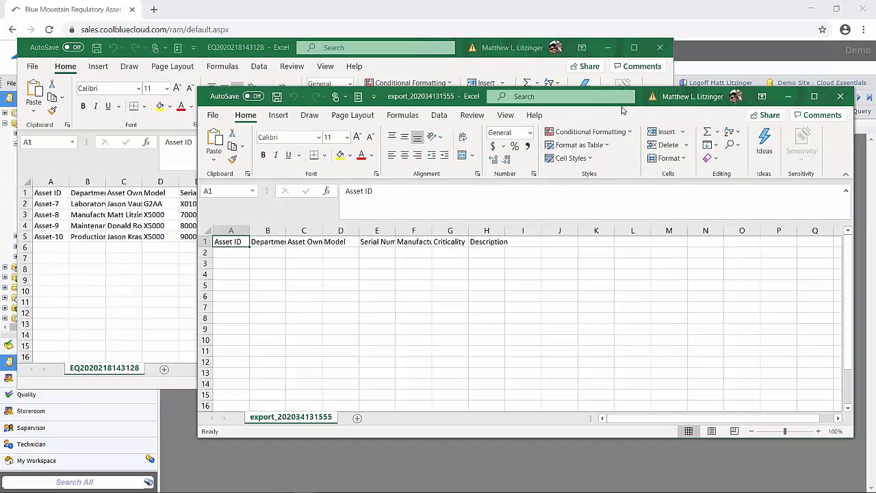
pyautogui.moveTo(441, 103); pyautogui.dragTo(376, 117)
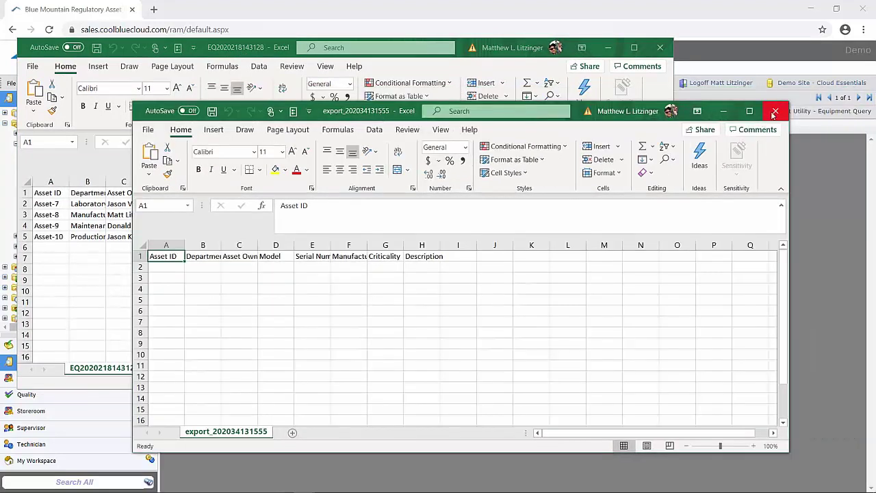
pyautogui.click(774, 112)
pyautogui.moveTo(265, 48); pyautogui.dragTo(424, 77)
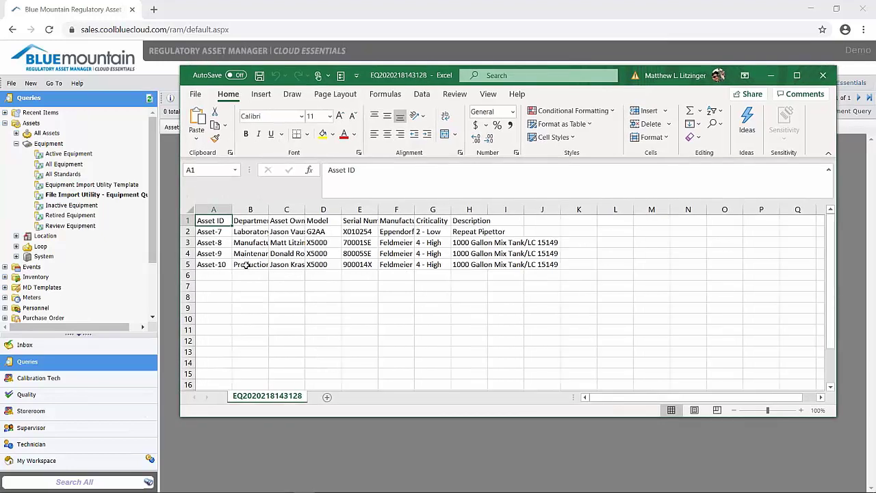
pyautogui.moveTo(224, 276); pyautogui.dragTo(223, 342)
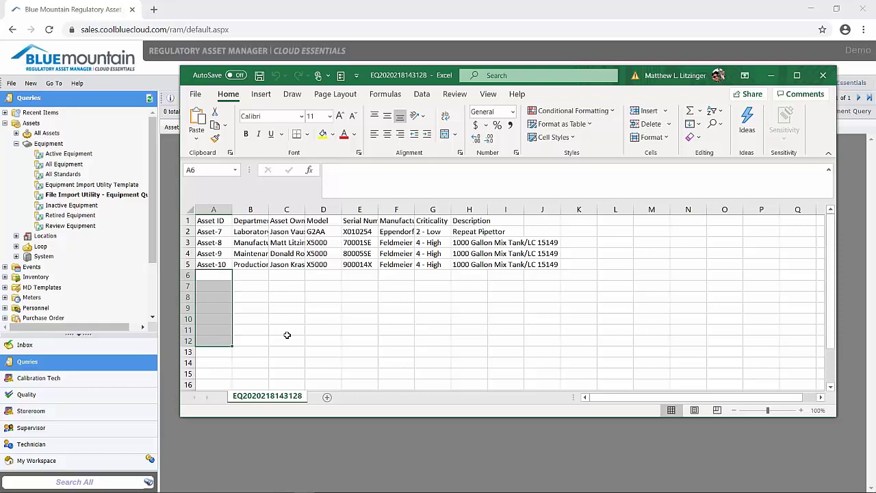
pyautogui.click(287, 334)
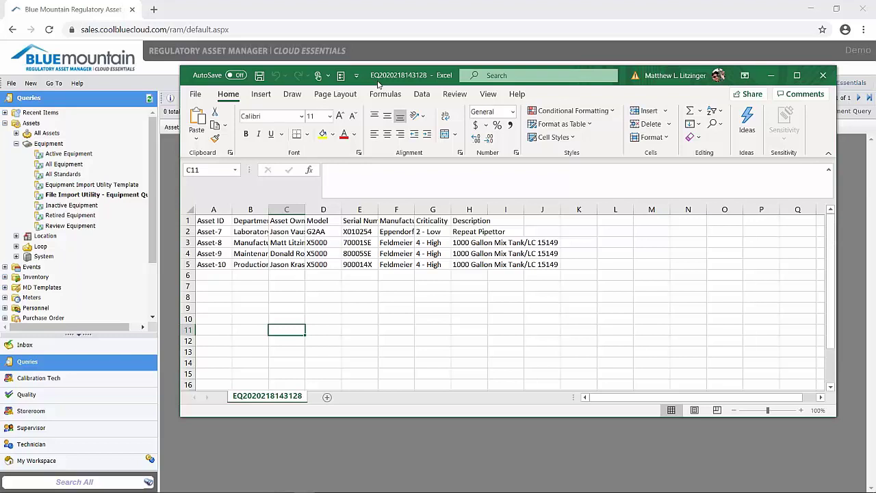
pyautogui.click(195, 94)
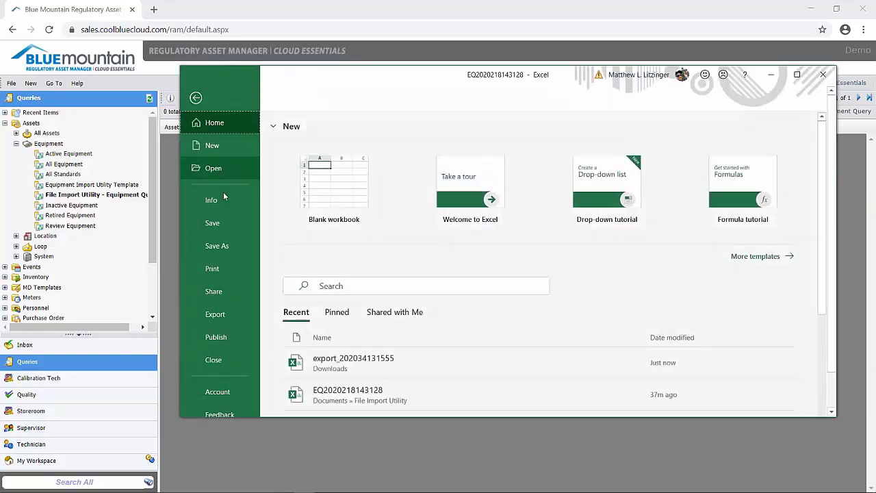
pyautogui.click(217, 245)
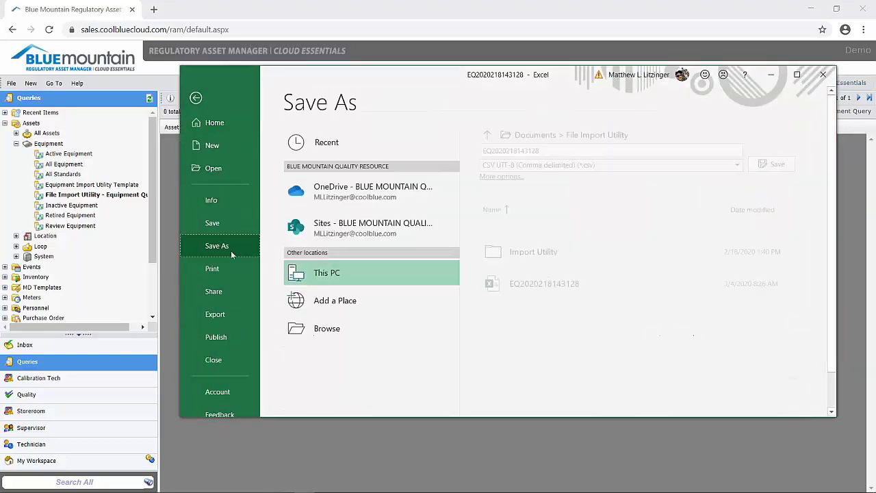
pyautogui.click(543, 166)
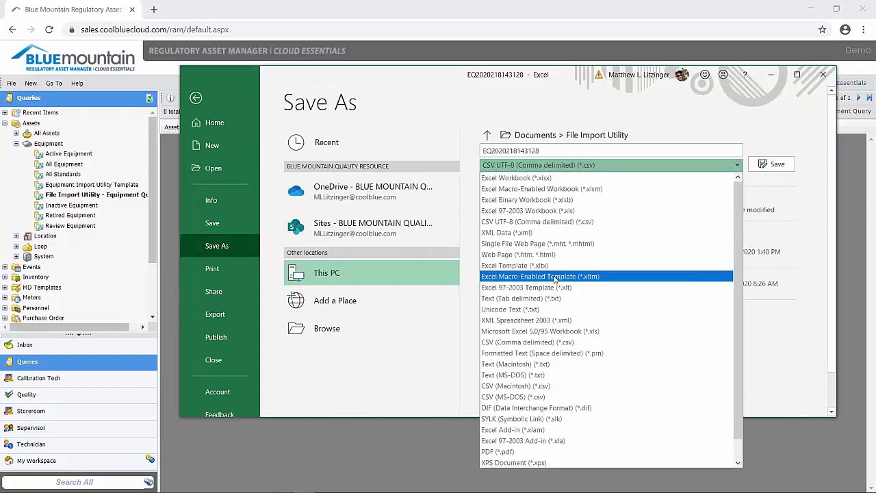
pyautogui.click(554, 308)
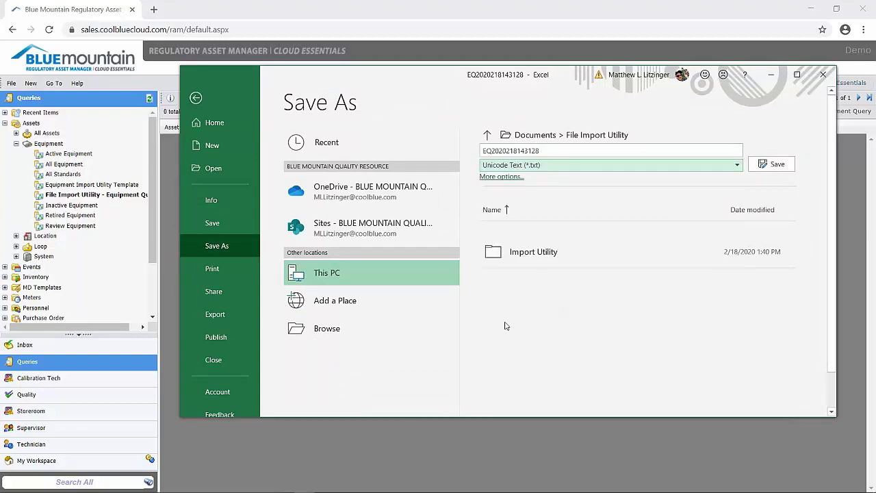
pyautogui.click(410, 335)
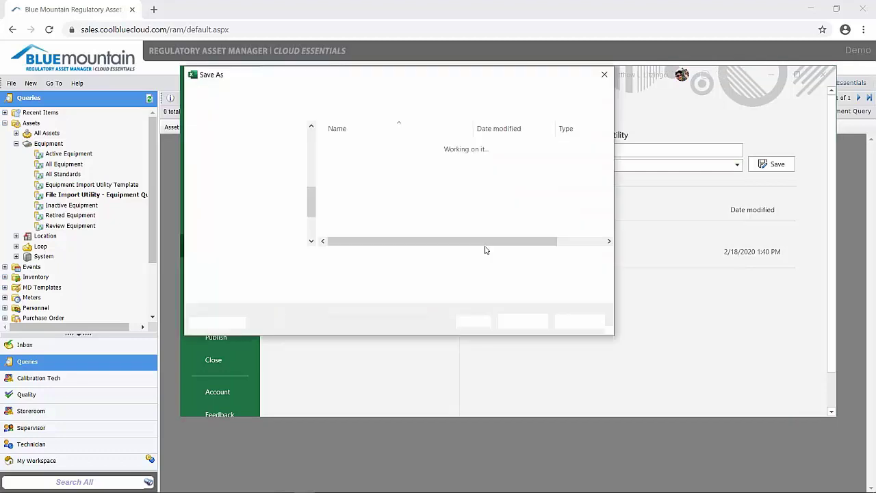
pyautogui.click(370, 223)
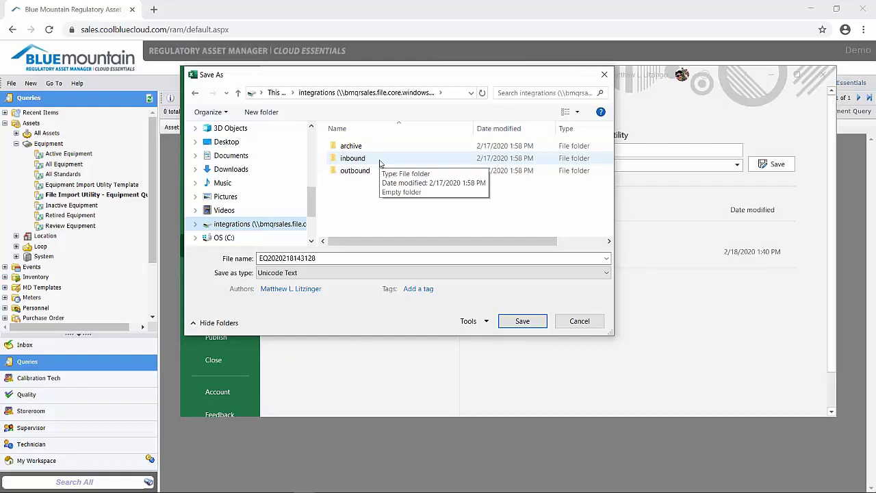
pyautogui.click(387, 160)
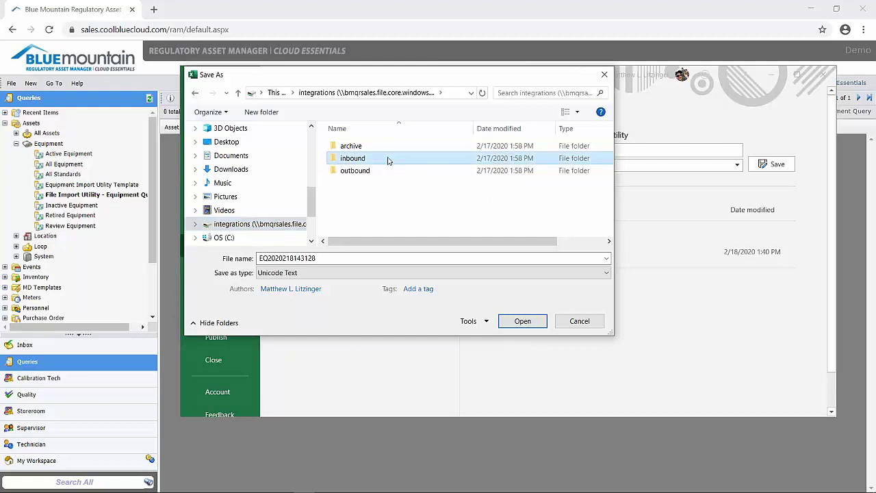
pyautogui.doubleClick(387, 159)
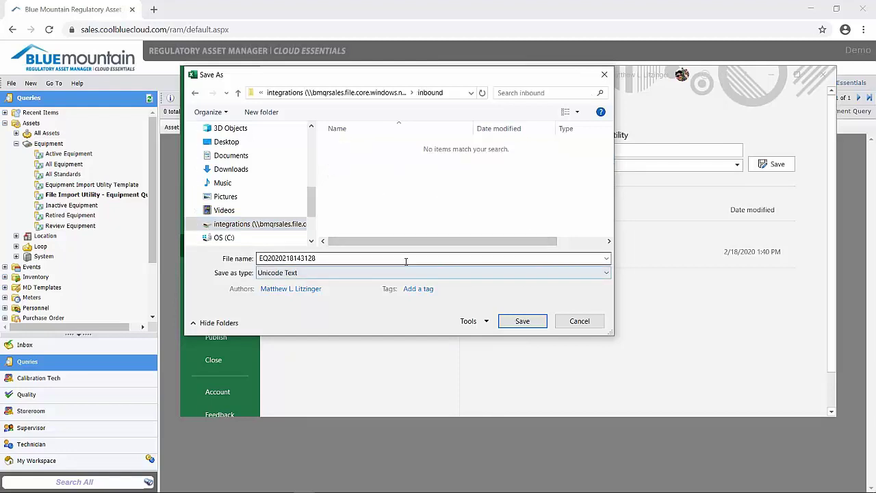
pyautogui.doubleClick(365, 259)
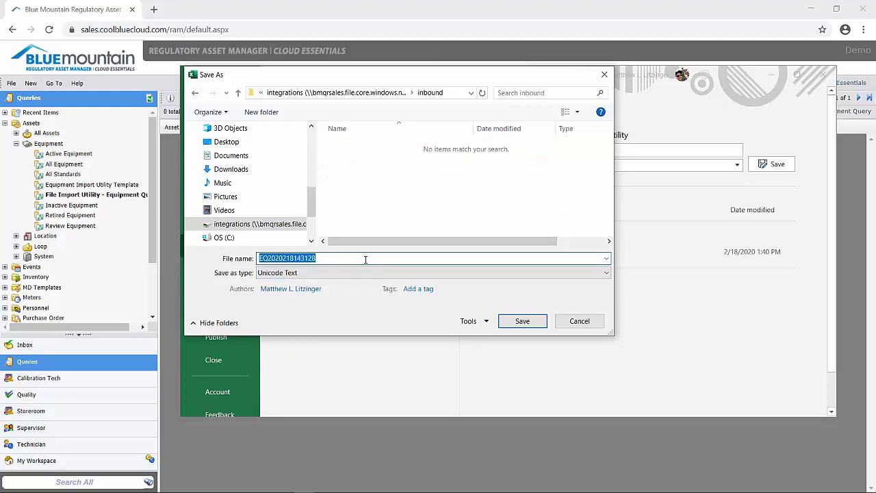
pyautogui.click(365, 259)
pyautogui.write('- 1')
pyautogui.click(531, 326)
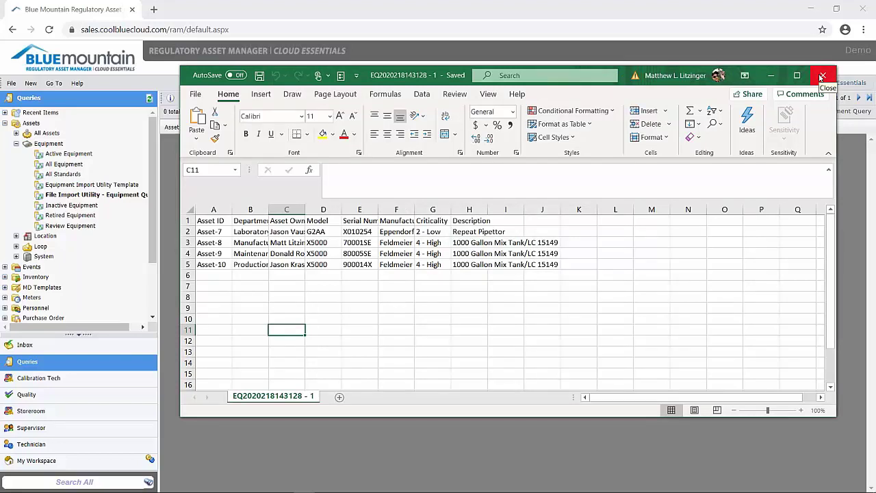
pyautogui.click(821, 76)
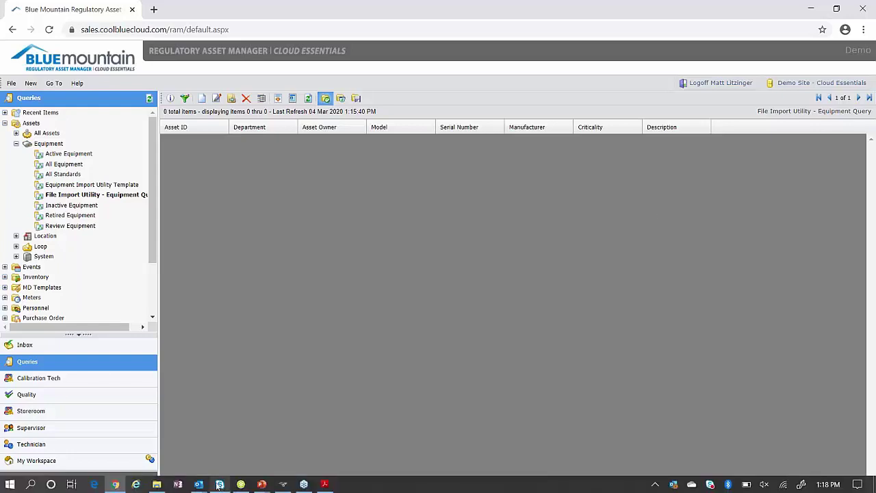
pyautogui.moveTo(198, 483)
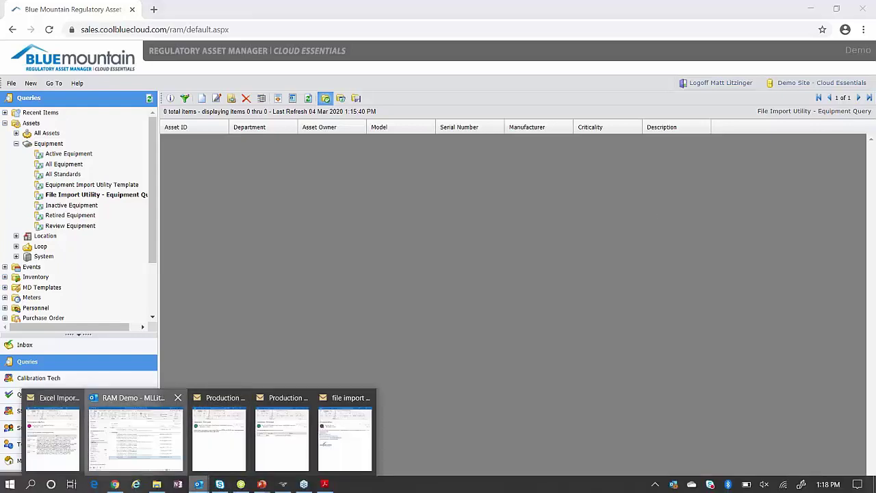
pyautogui.click(147, 443)
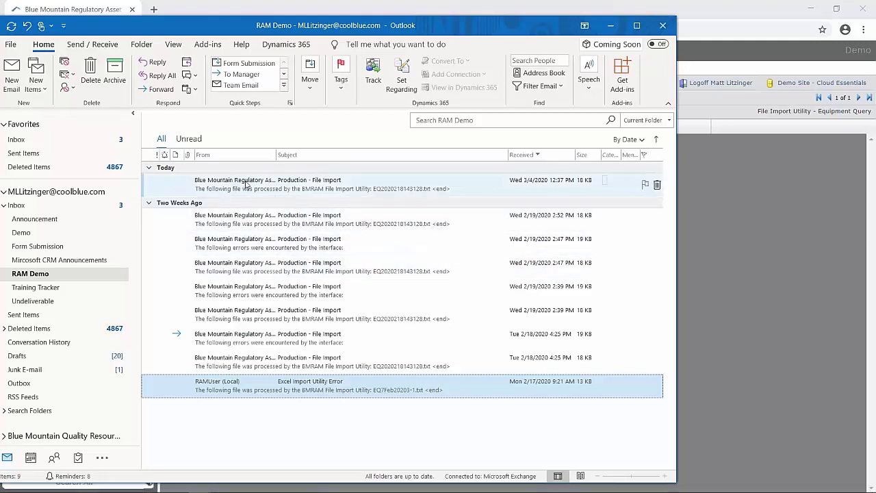
pyautogui.click(260, 245)
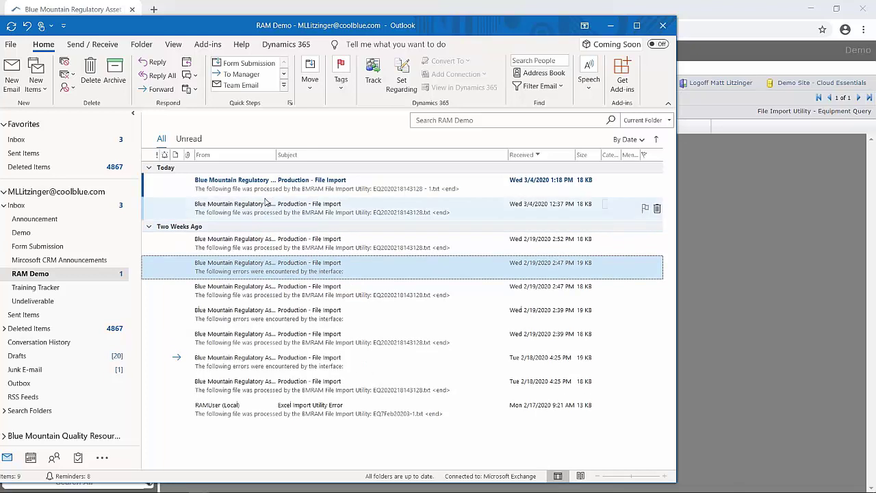
pyautogui.click(263, 185)
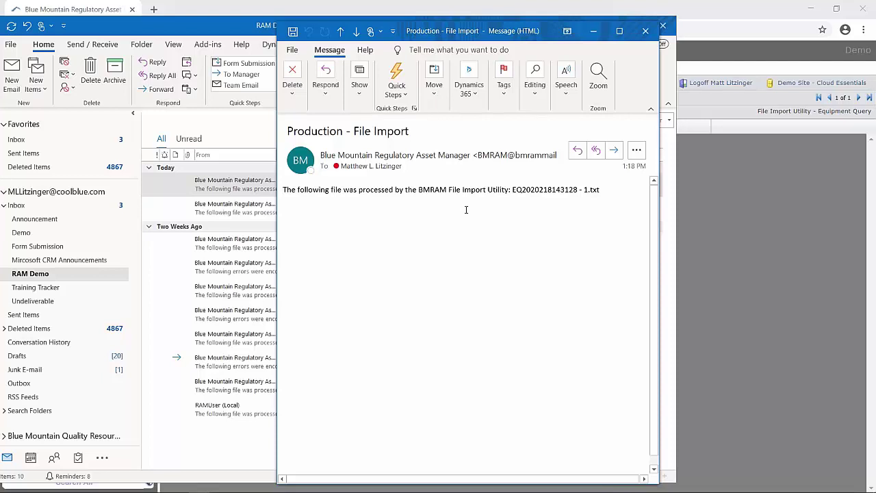
pyautogui.click(644, 30)
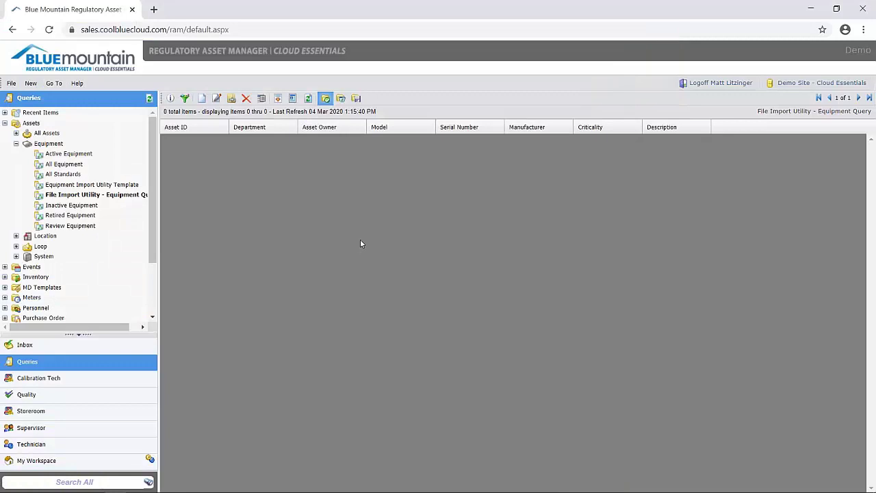
# Step: Refresh the Supervisor All Assets list to 201 items and locate imported Asset-7 through Asset-10
pyautogui.click(92, 430)
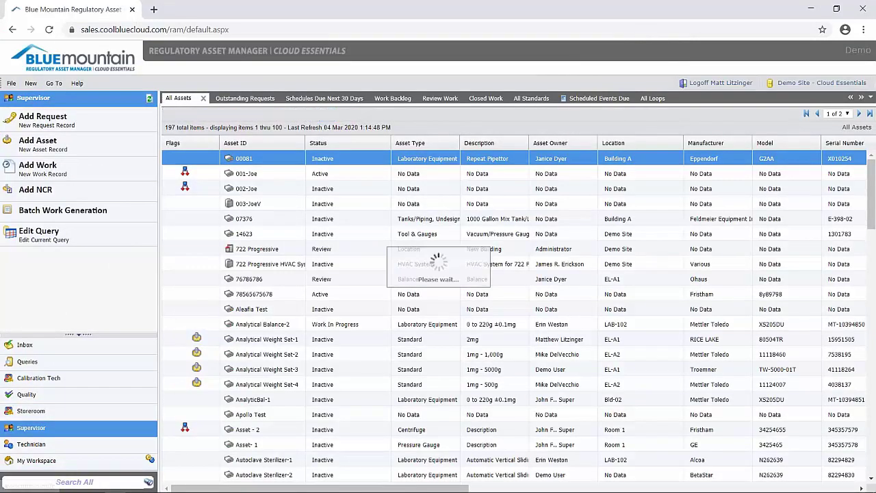
pyautogui.click(308, 115)
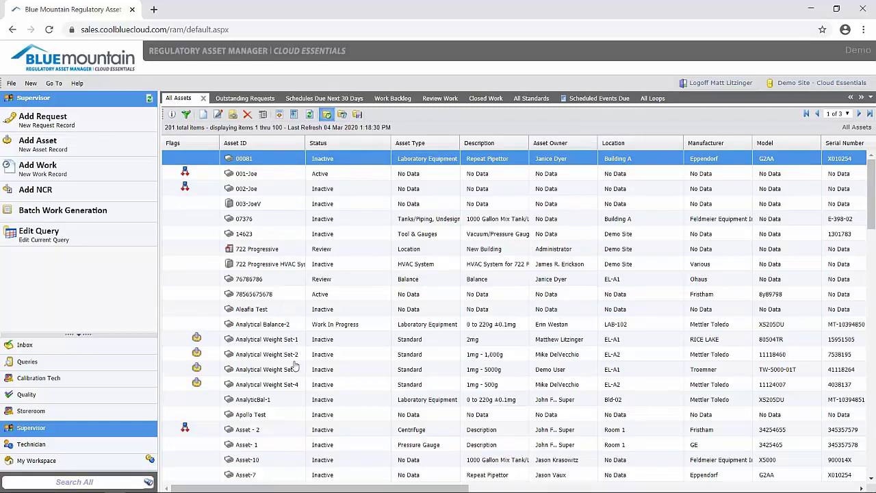
pyautogui.scroll(-3, 279, 402)
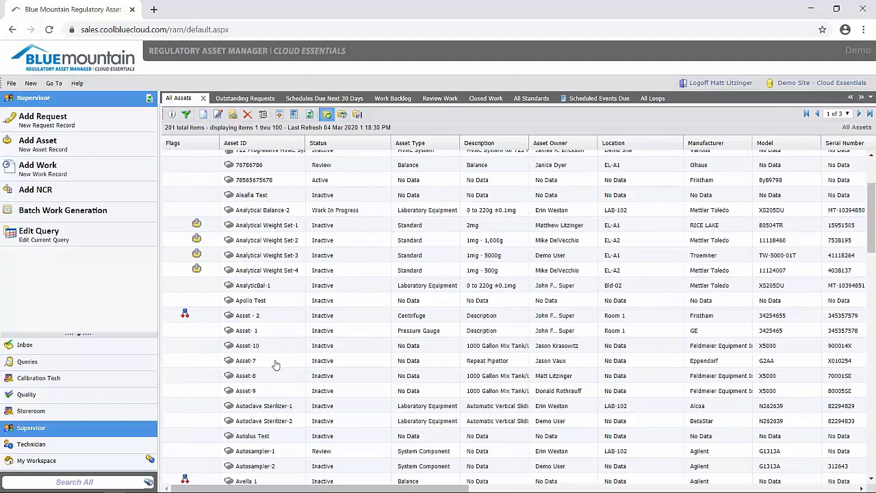
pyautogui.click(276, 363)
pyautogui.click(273, 349)
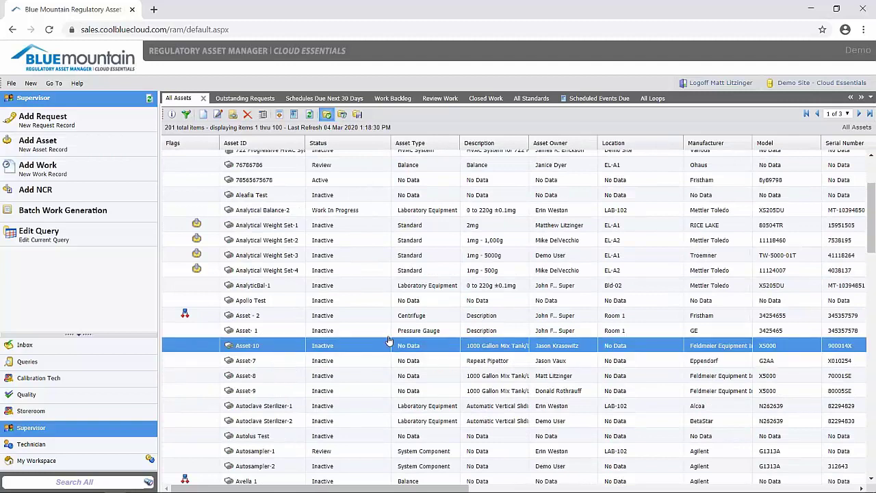
pyautogui.scroll(2, 383, 318)
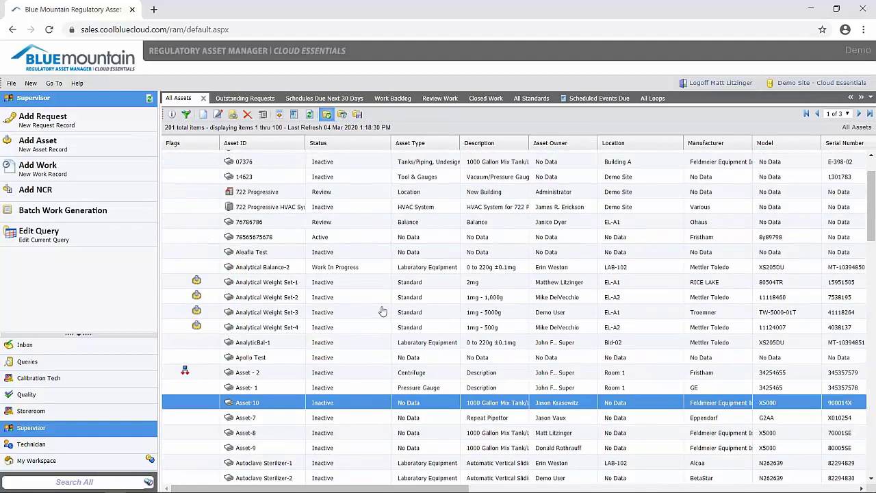
pyautogui.scroll(-2, 384, 312)
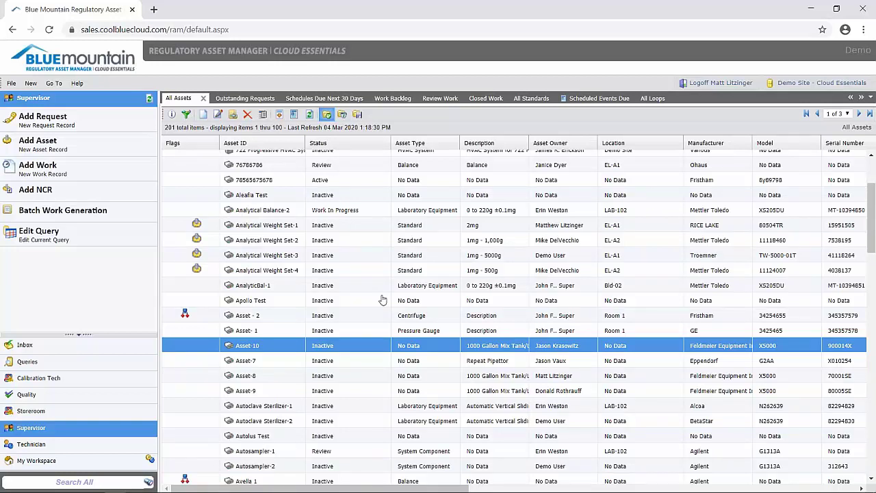
# Step: Open the Asset-7 record (Eppendorf Repeat Pipettor, model G2AA) and check its Inactive status
pyautogui.doubleClick(293, 364)
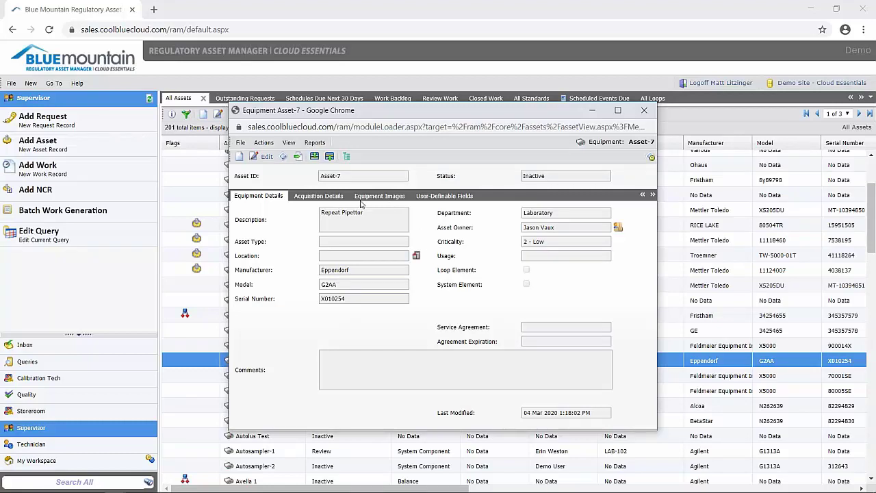
pyautogui.moveTo(551, 176); pyautogui.dragTo(484, 183)
# Step: Close the Equipment Asset-7 record window to return to the All Assets list
pyautogui.click(644, 110)
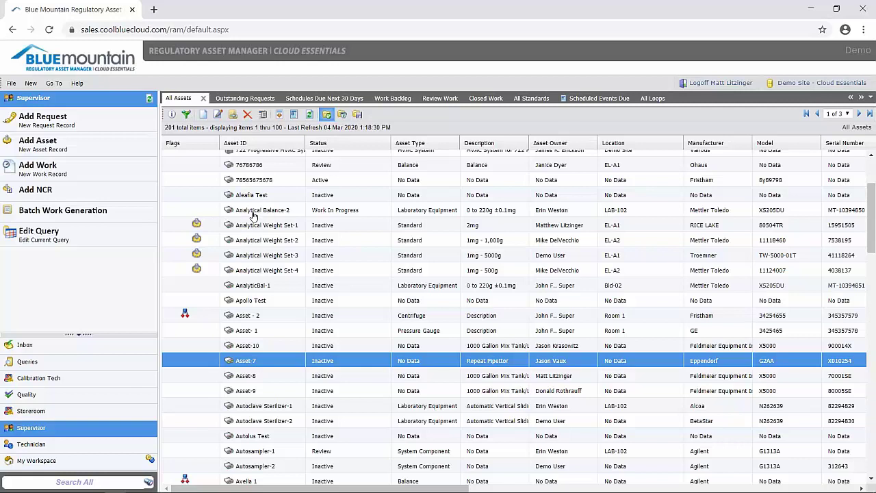
# Step: Select Analytical Balance-2 through Analytical Weight Set-4, then dismiss their actions menu unused
pyautogui.moveTo(253, 215); pyautogui.dragTo(260, 274)
pyautogui.rightClick(280, 265)
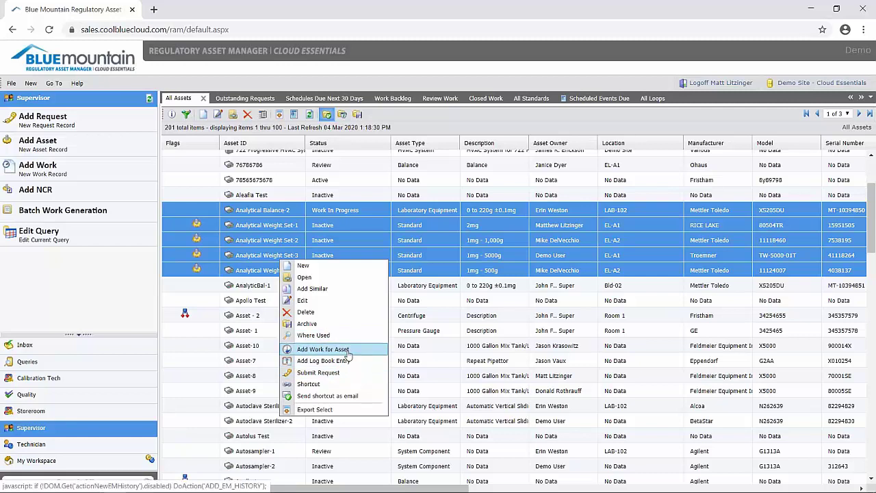
pyautogui.click(271, 225)
# Step: Load the All Equipment query (181 items) and bring up actions for the selected equipment rows
pyautogui.click(91, 364)
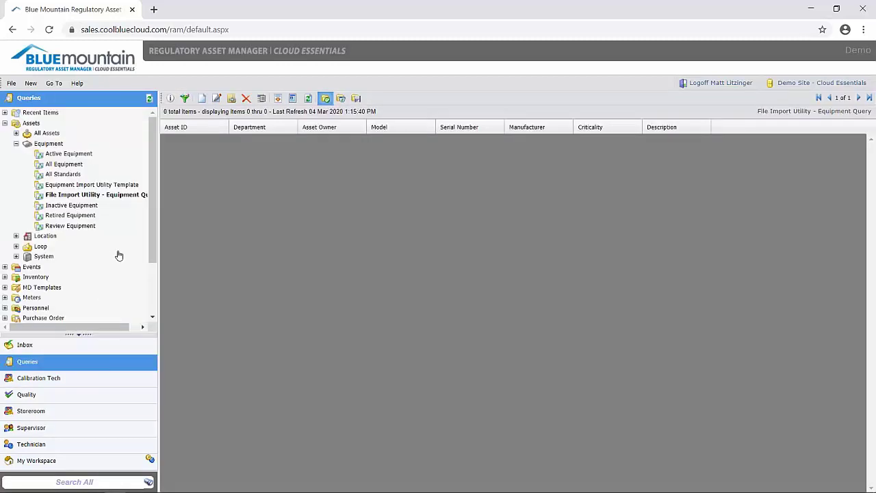
pyautogui.click(62, 168)
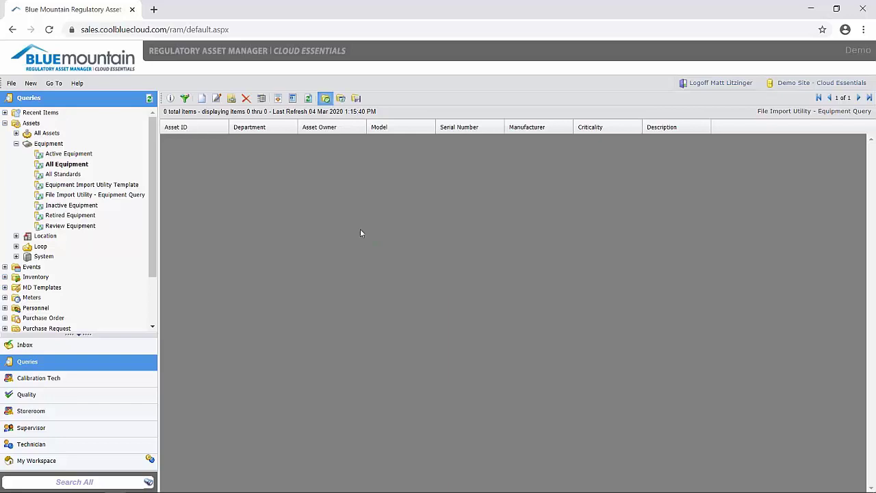
pyautogui.click(78, 166)
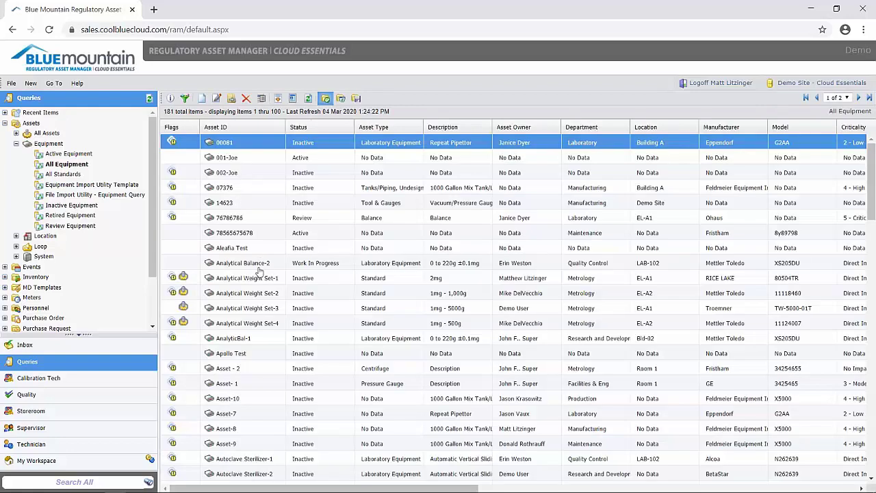
pyautogui.keyDown('shift'); pyautogui.click(254, 217); pyautogui.keyUp('shift')
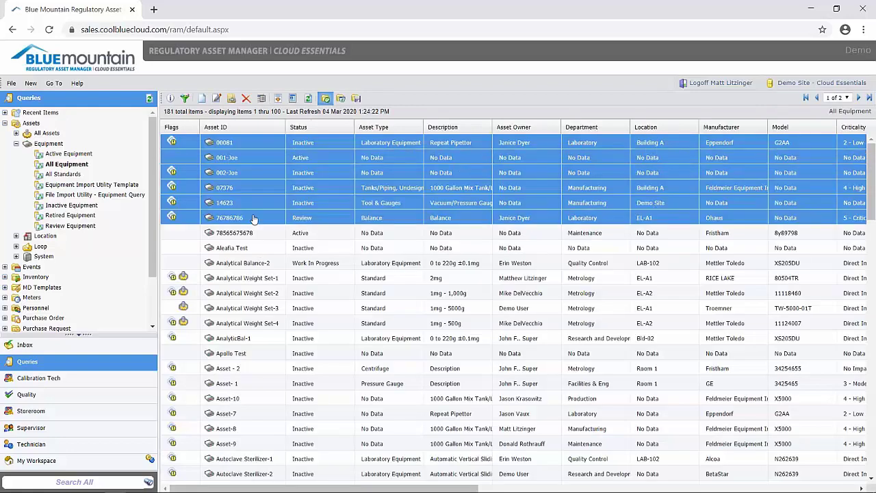
pyautogui.rightClick(254, 217)
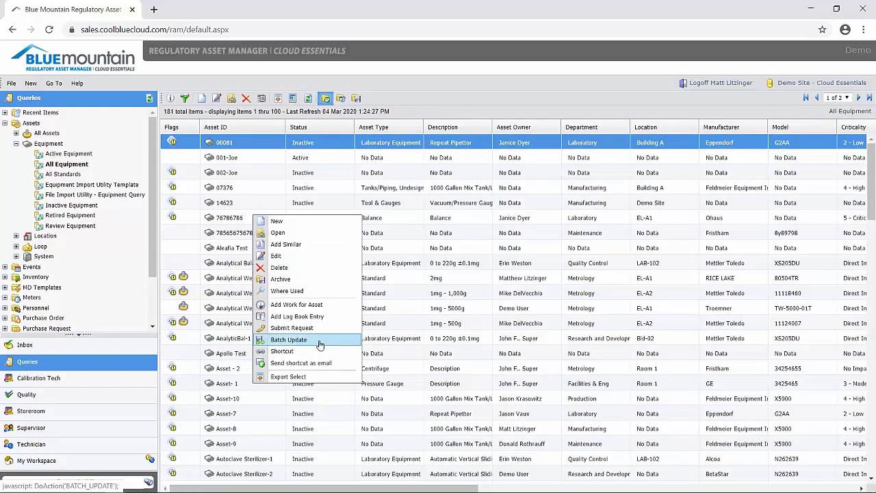
# Step: Start a batch update with Description 'Yellow', then bring the File Import Utility Usage Guide forward
pyautogui.click(288, 340)
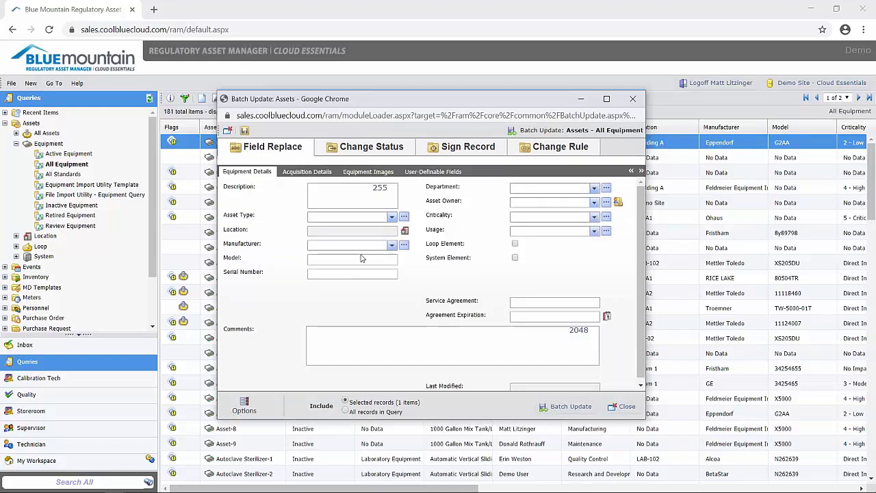
pyautogui.click(366, 193)
pyautogui.write('Yellow')
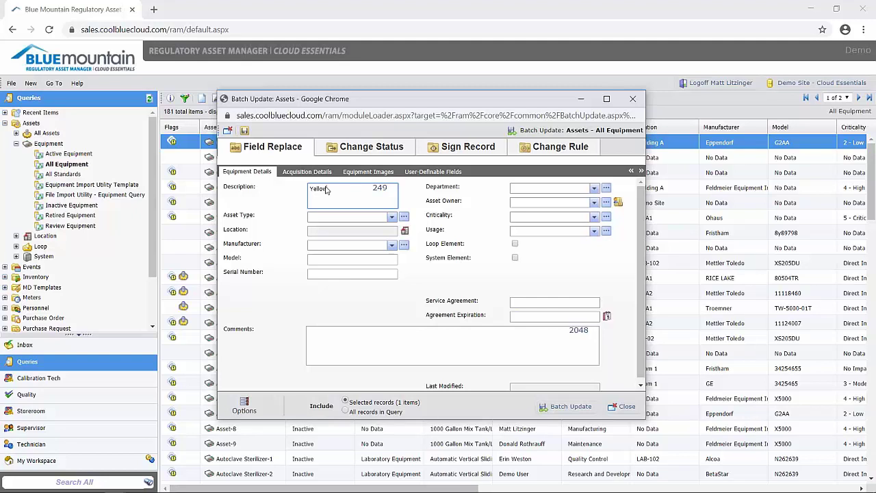
pyautogui.moveTo(312, 489)
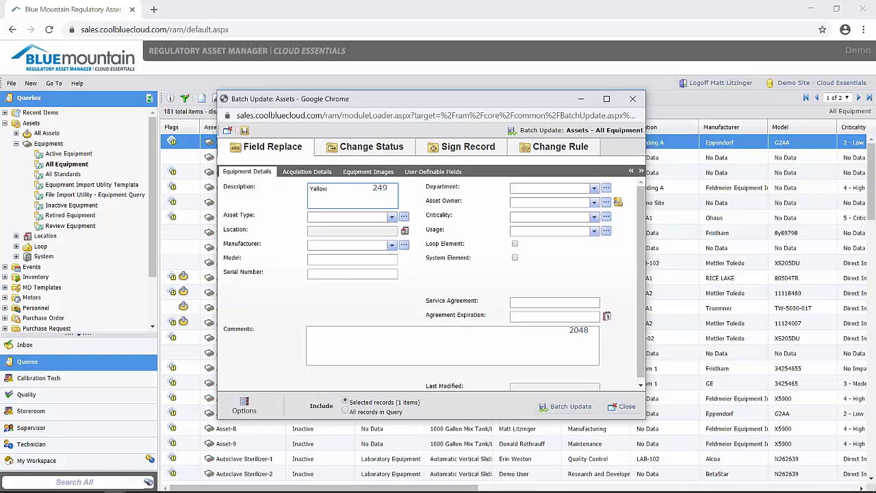
pyautogui.click(325, 483)
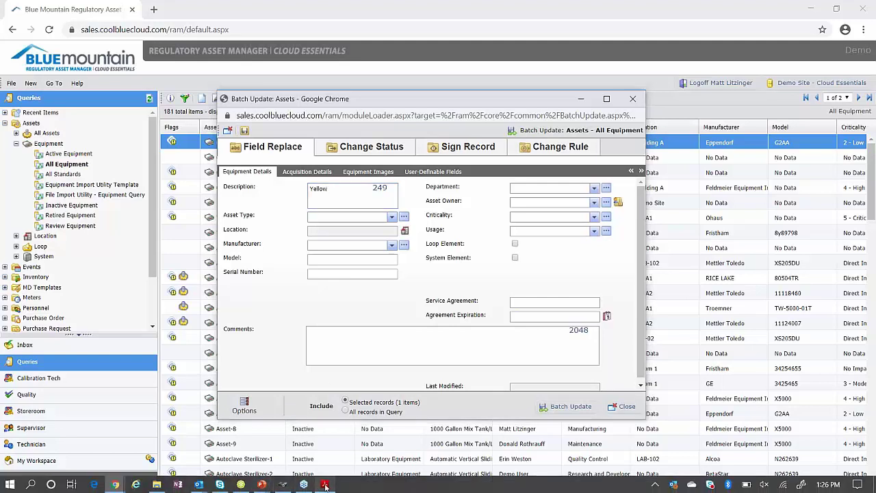
# Step: Maximize the usage guide, read pages 3–5 on field types and required fields, then minimize it
pyautogui.click(546, 25)
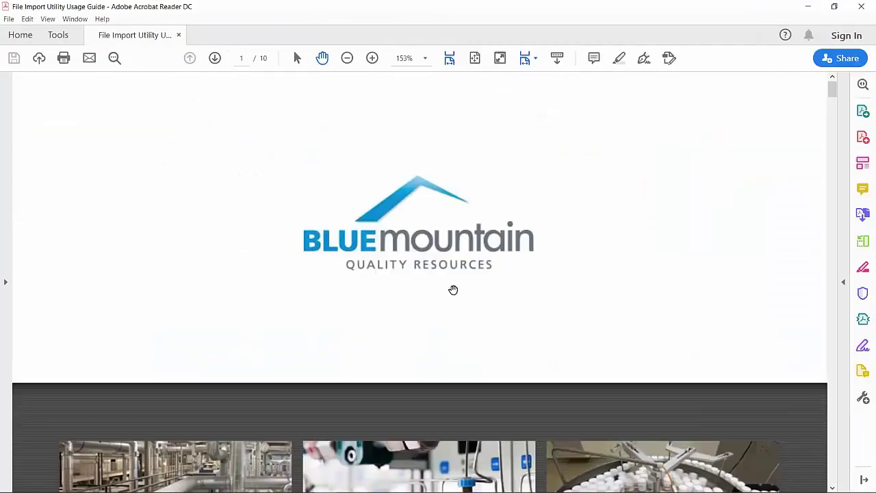
pyautogui.scroll(-5, 452, 289)
pyautogui.scroll(-3, 538, 303)
pyautogui.moveTo(829, 112); pyautogui.dragTo(829, 191)
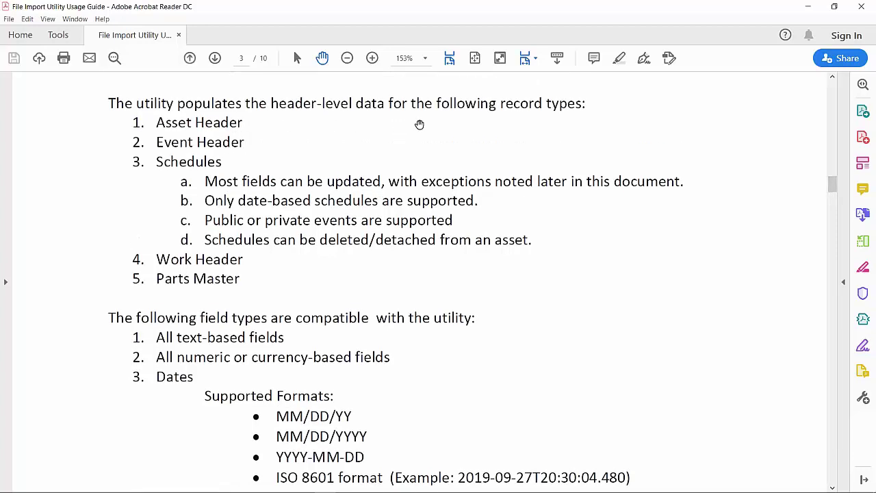
pyautogui.scroll(-1, 189, 137)
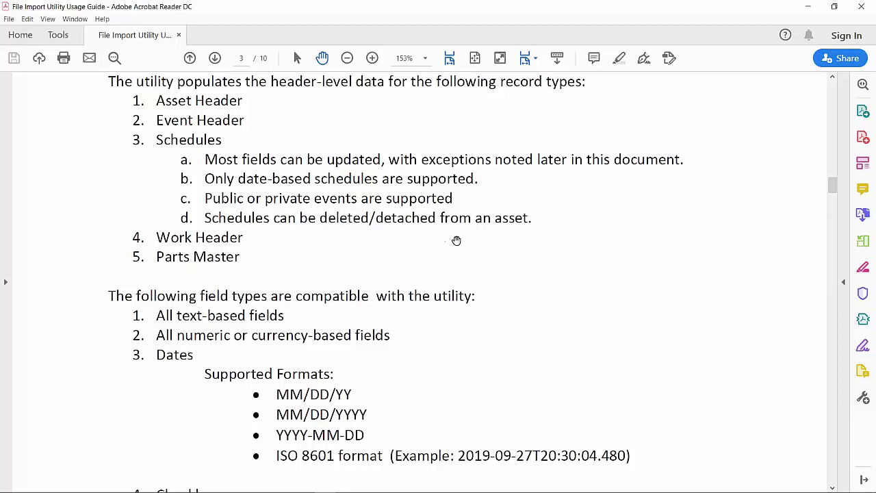
pyautogui.scroll(-3, 457, 239)
pyautogui.scroll(-5, 459, 237)
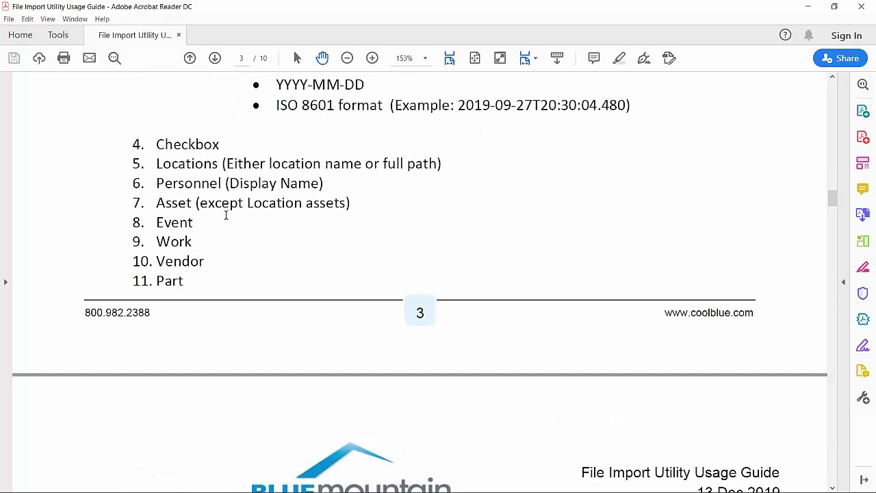
pyautogui.scroll(-5, 378, 216)
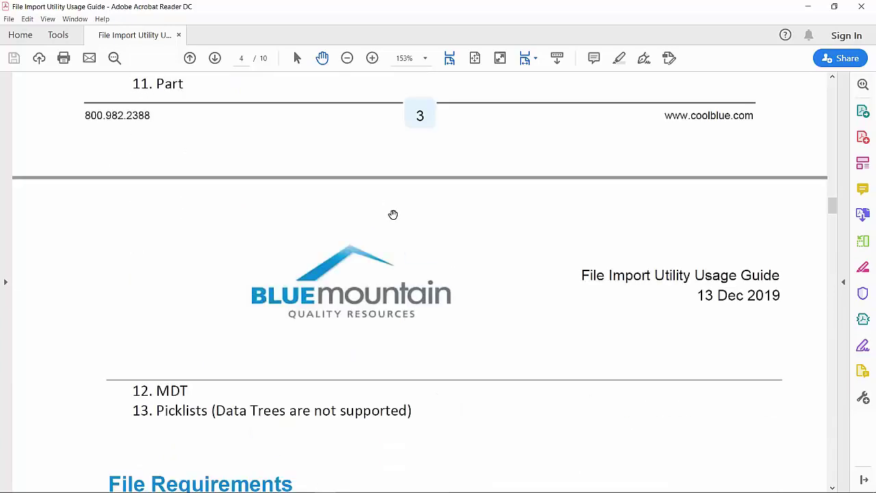
pyautogui.scroll(-10, 396, 212)
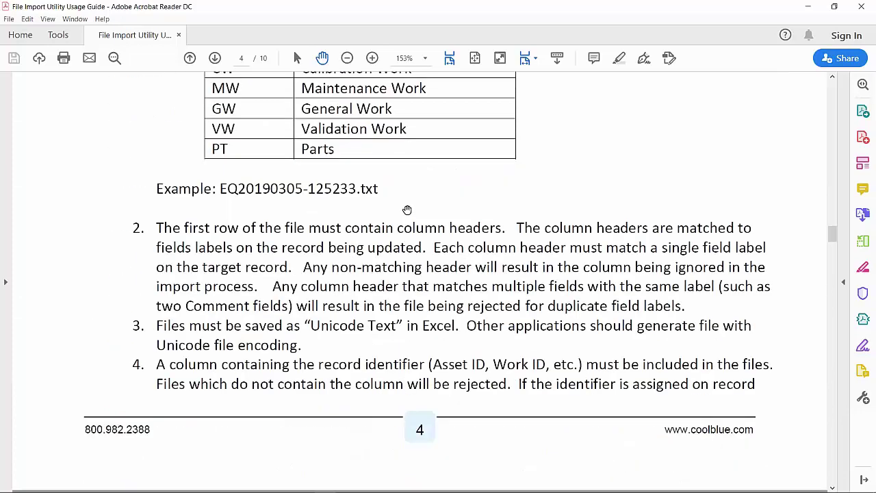
pyautogui.scroll(-12, 406, 209)
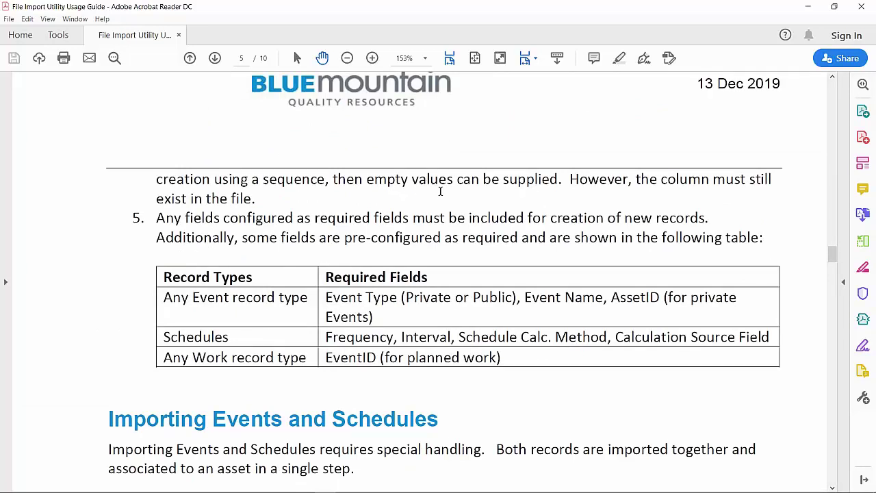
pyautogui.scroll(-10, 440, 193)
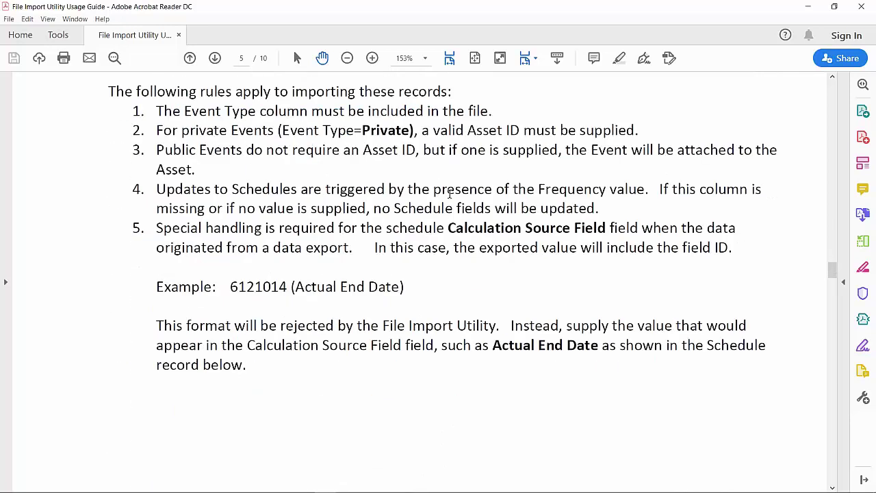
pyautogui.scroll(8, 449, 193)
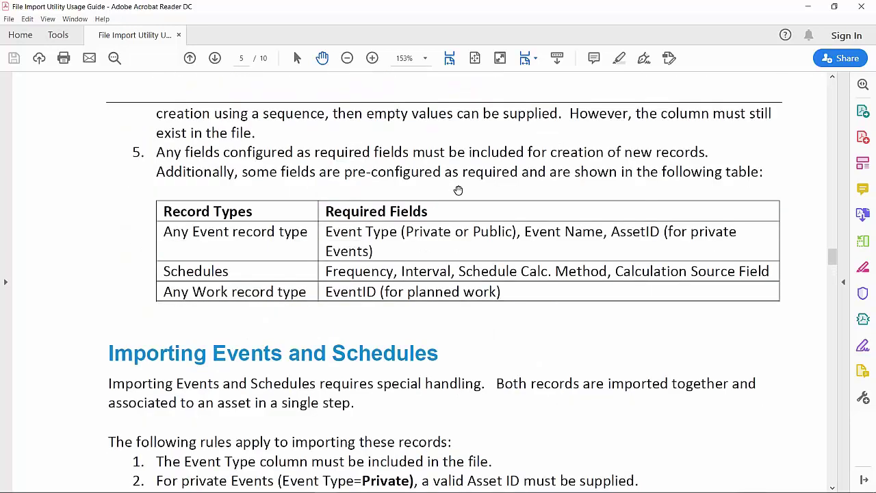
pyautogui.scroll(3, 463, 182)
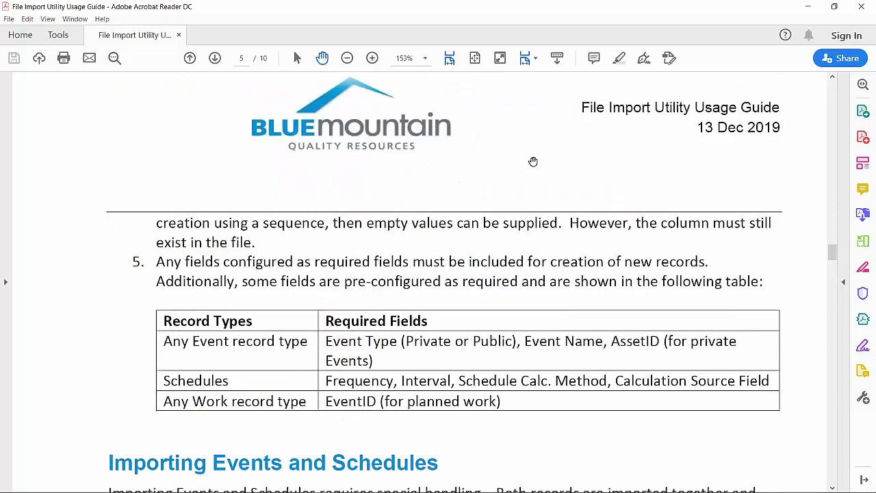
pyautogui.click(809, 6)
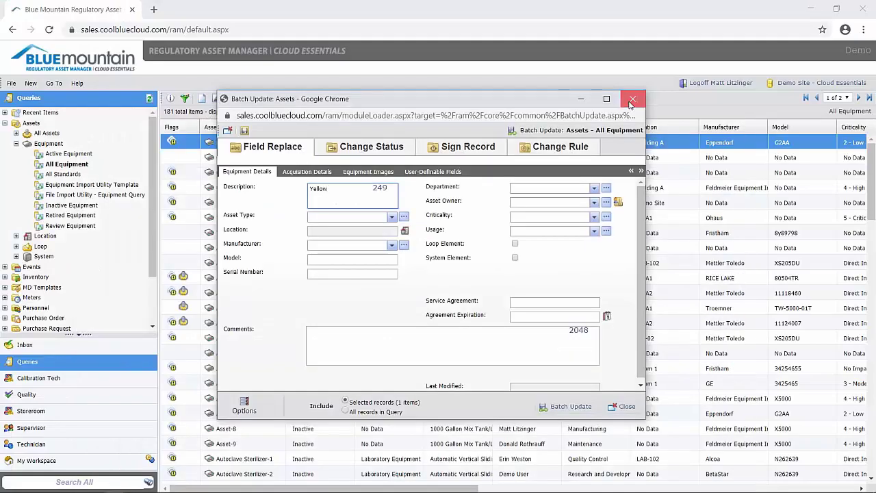
# Step: Close the Batch Update unapplied, open Asset-7, and open its Audit Trail from Actions
pyautogui.click(626, 101)
pyautogui.doubleClick(229, 413)
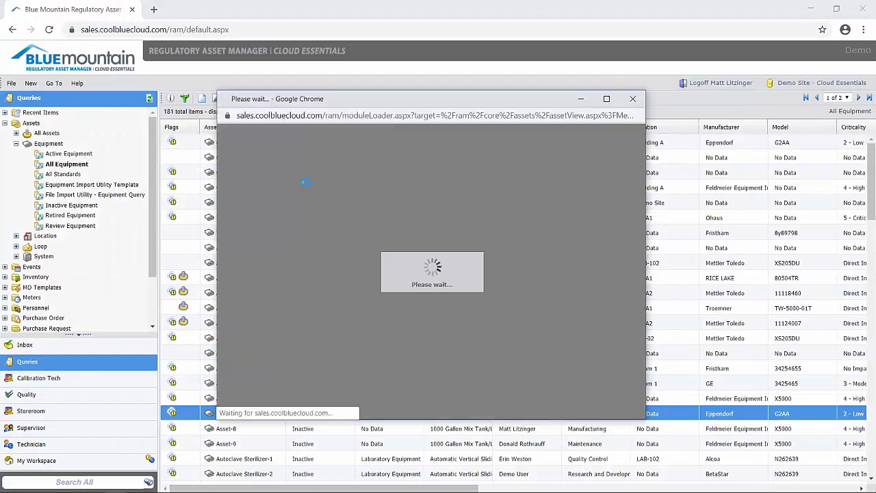
pyautogui.click(253, 132)
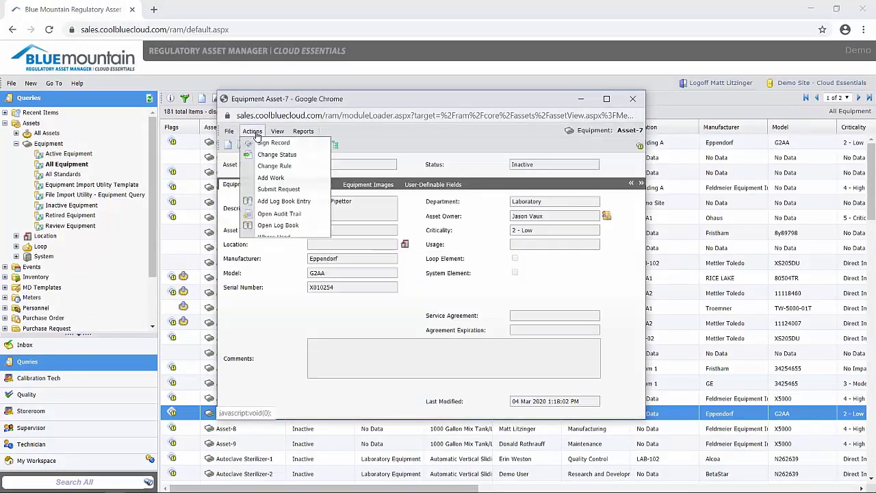
pyautogui.click(287, 214)
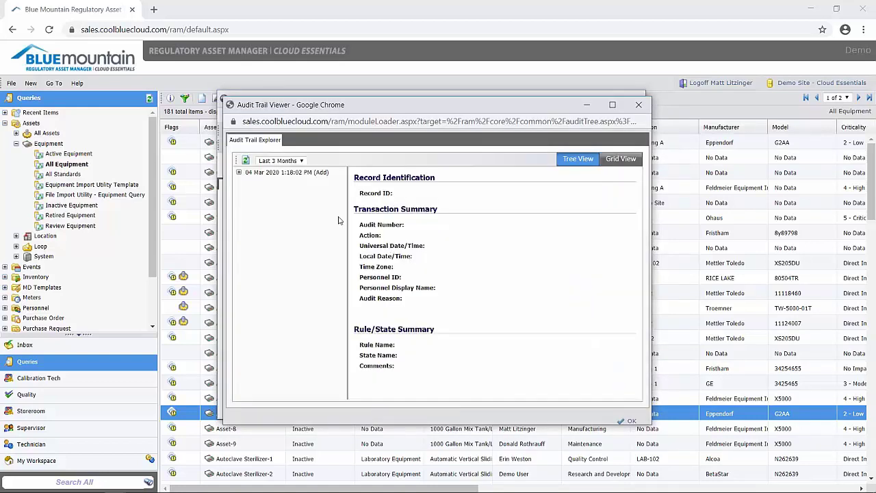
# Step: Show the 04 Mar 2020 1:18:02 PM Add entry details, then bring up the Excel Import Utility Error email
pyautogui.click(291, 172)
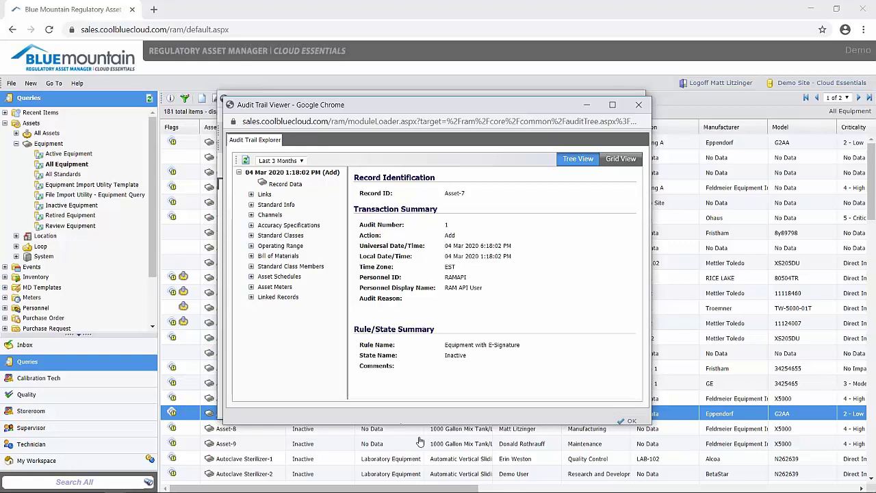
pyautogui.moveTo(308, 489)
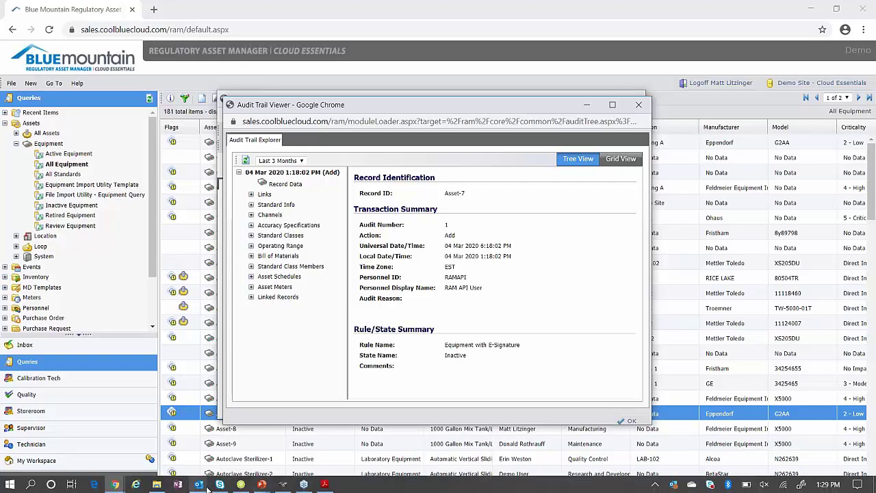
pyautogui.moveTo(198, 488)
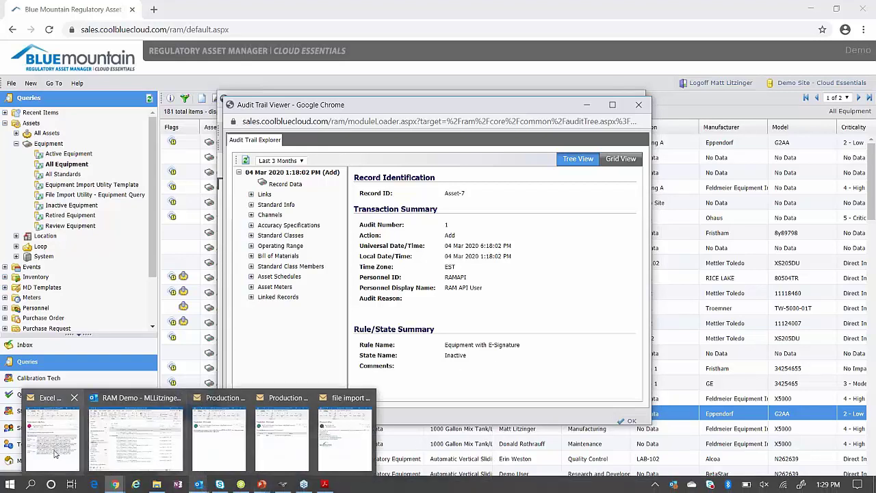
pyautogui.click(55, 452)
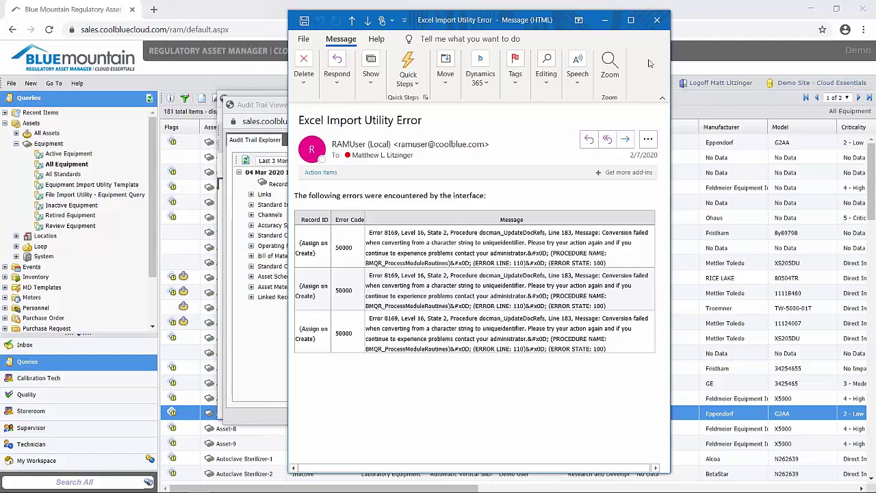
# Step: Minimize the error email and shift the Audit Trail Viewer to uncover the Asset-7 record
pyautogui.click(604, 24)
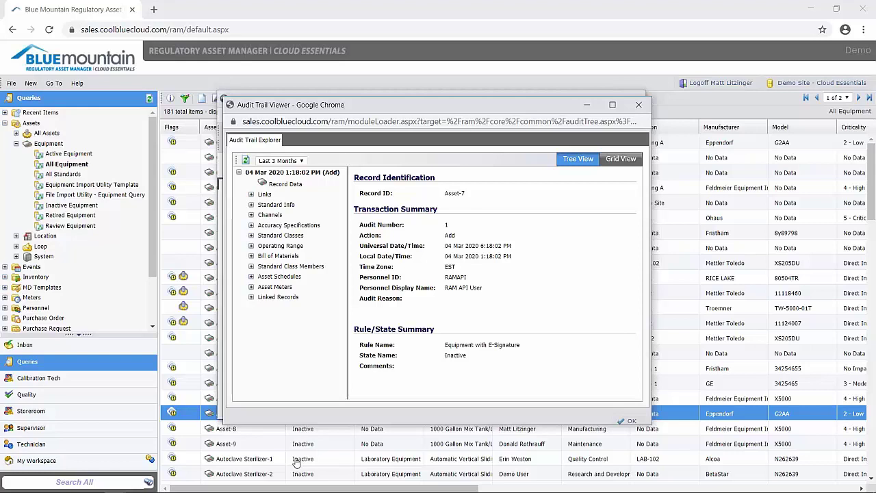
pyautogui.moveTo(534, 108); pyautogui.dragTo(557, 113)
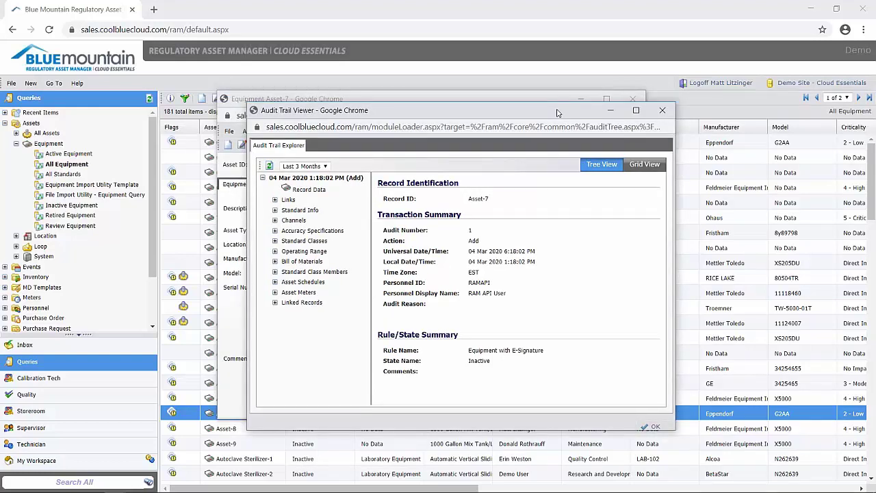